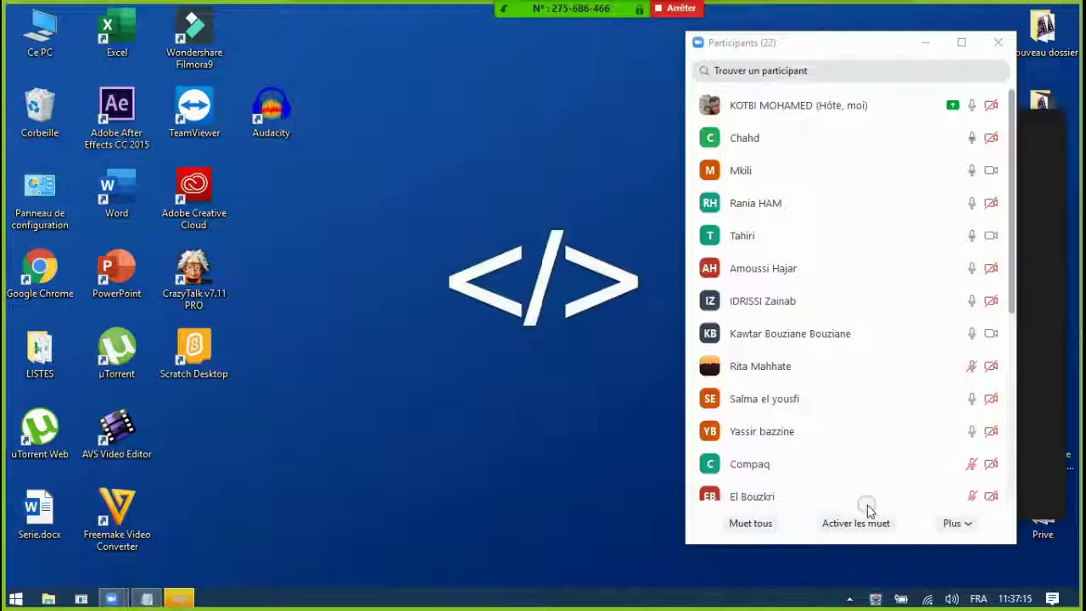
# - Mute all meeting participants and open Zoom's group chat
pyautogui.click(751, 523)
pyautogui.click(595, 342)
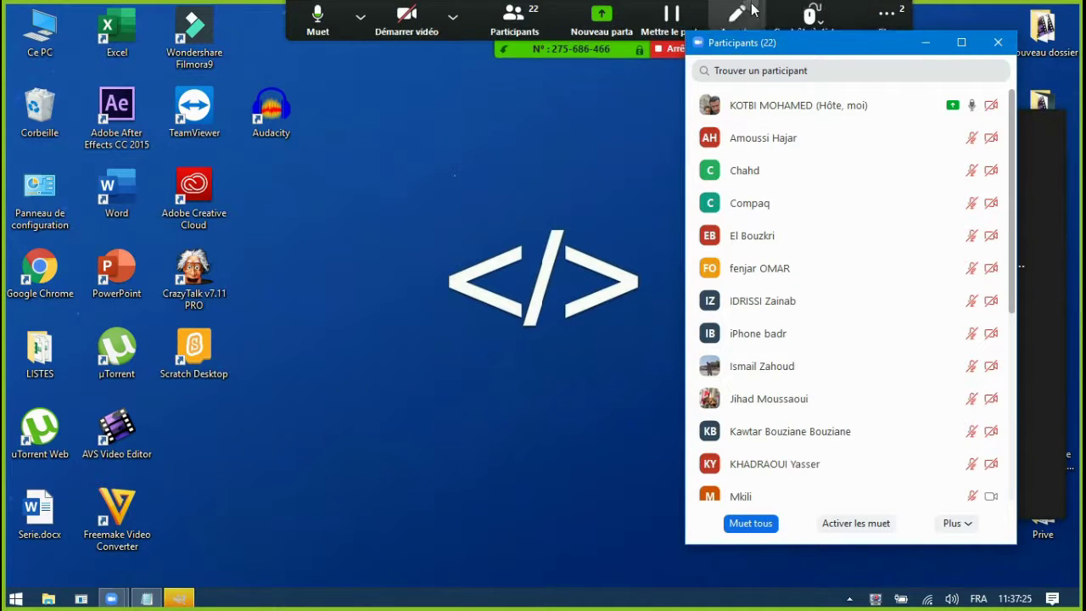
pyautogui.click(886, 24)
pyautogui.click(787, 56)
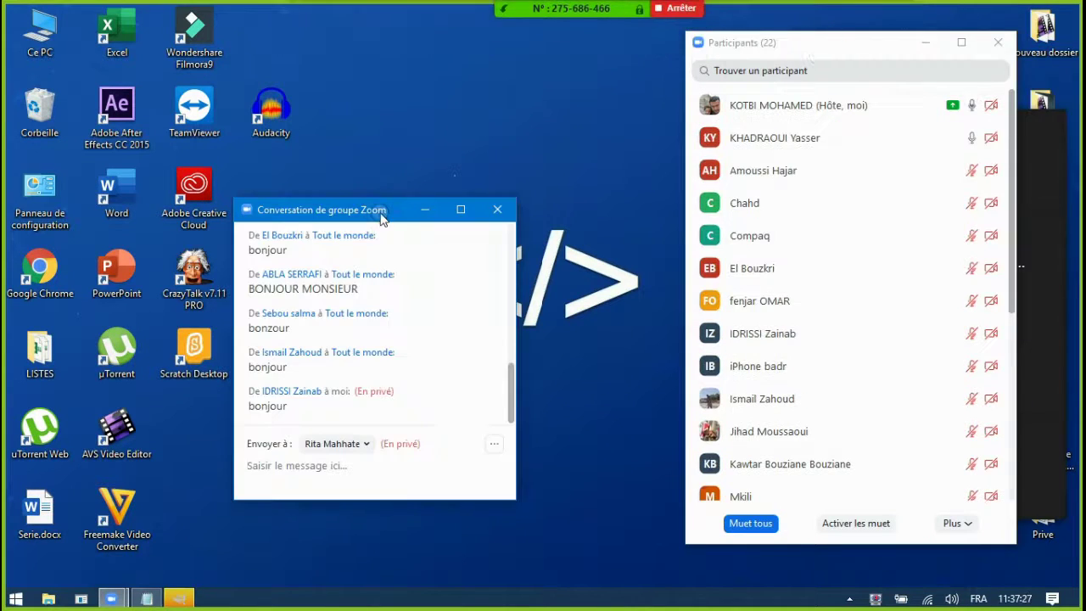
# - Reposition the chat window, hide the participants list, then minimize the chat
pyautogui.moveTo(381, 213); pyautogui.dragTo(245, 113)
pyautogui.click(925, 42)
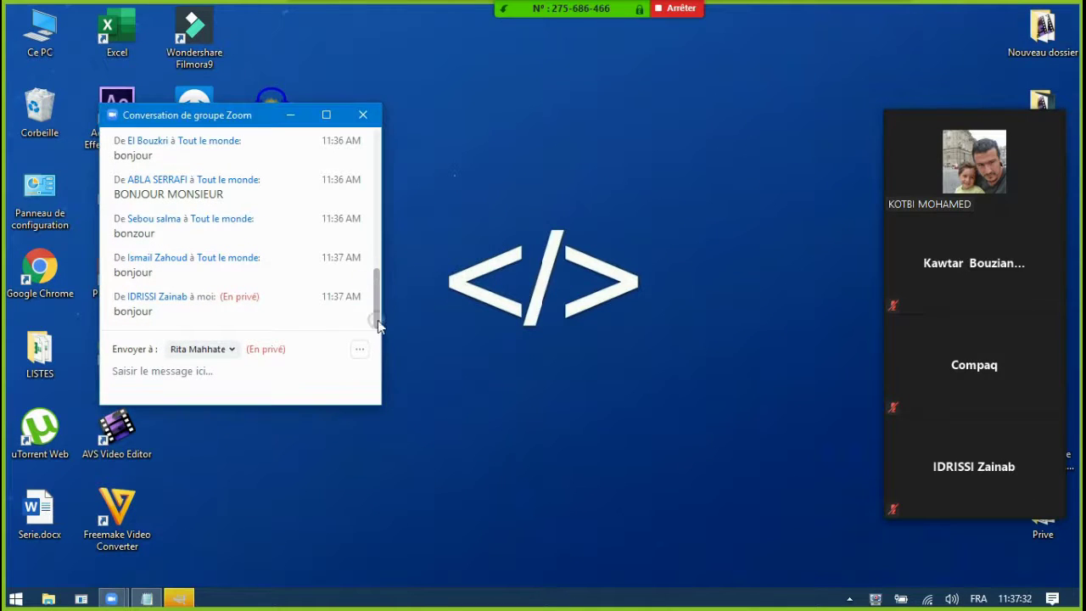
pyautogui.moveTo(375, 314); pyautogui.dragTo(373, 186)
pyautogui.moveTo(238, 124); pyautogui.dragTo(598, 181)
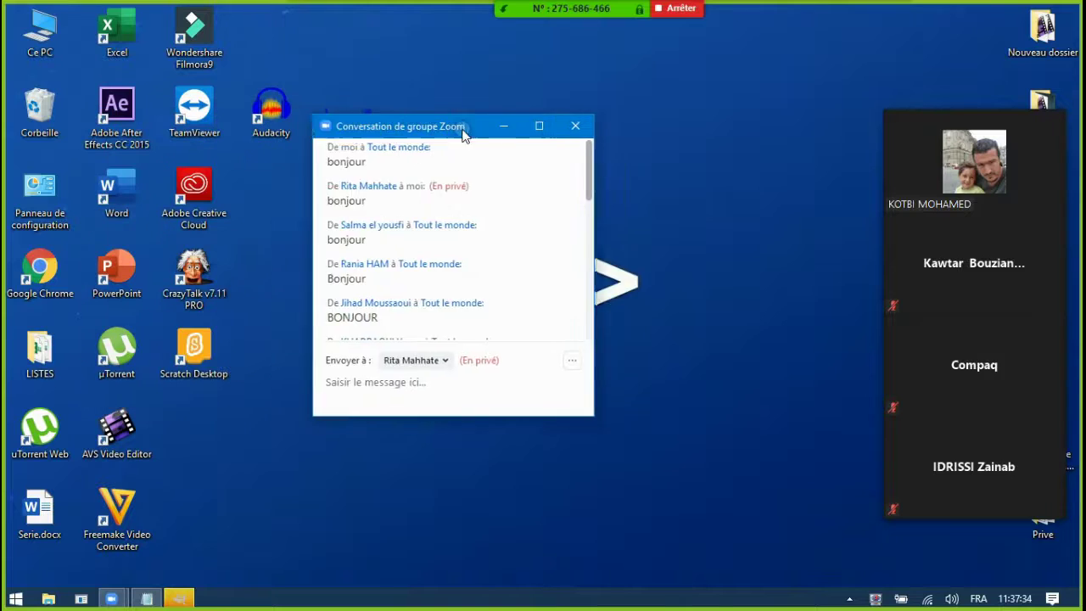
pyautogui.click(650, 171)
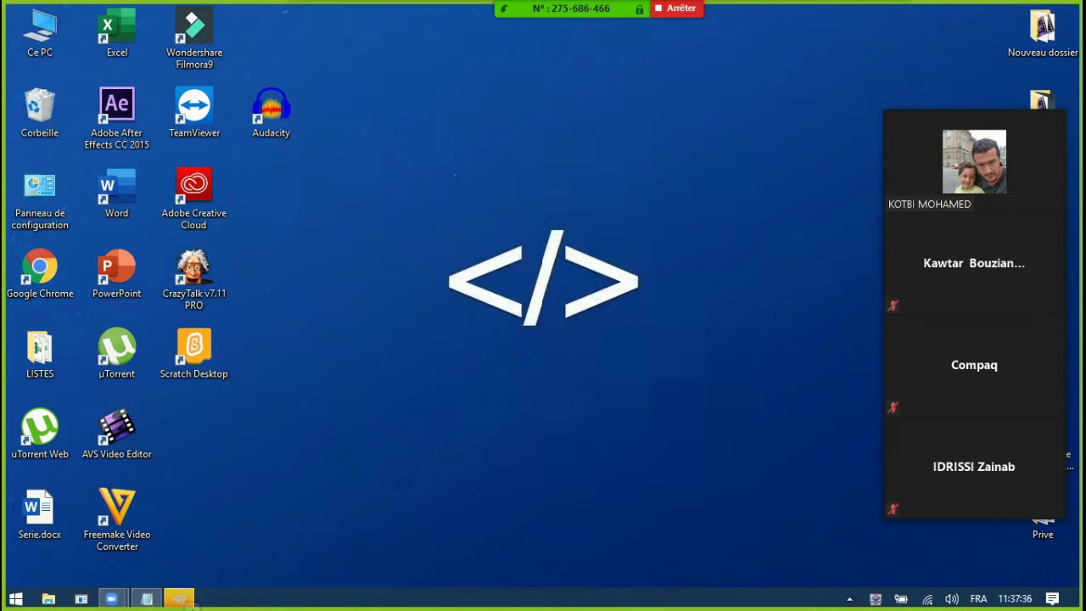
# - Back in GIMP, create a new blank image 1024 wide by 868 high
pyautogui.click(180, 599)
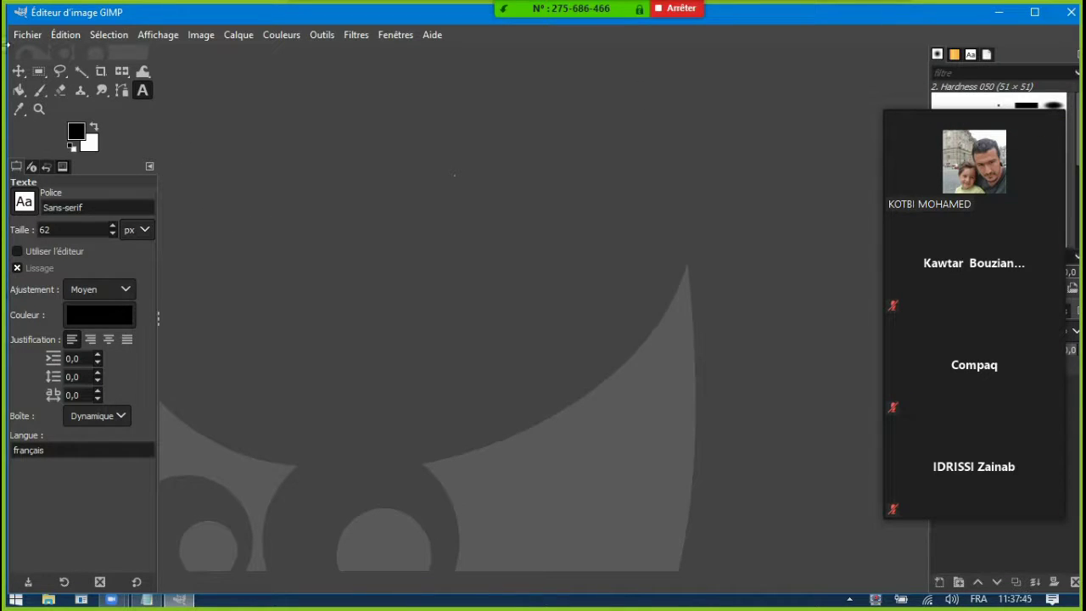
pyautogui.click(26, 36)
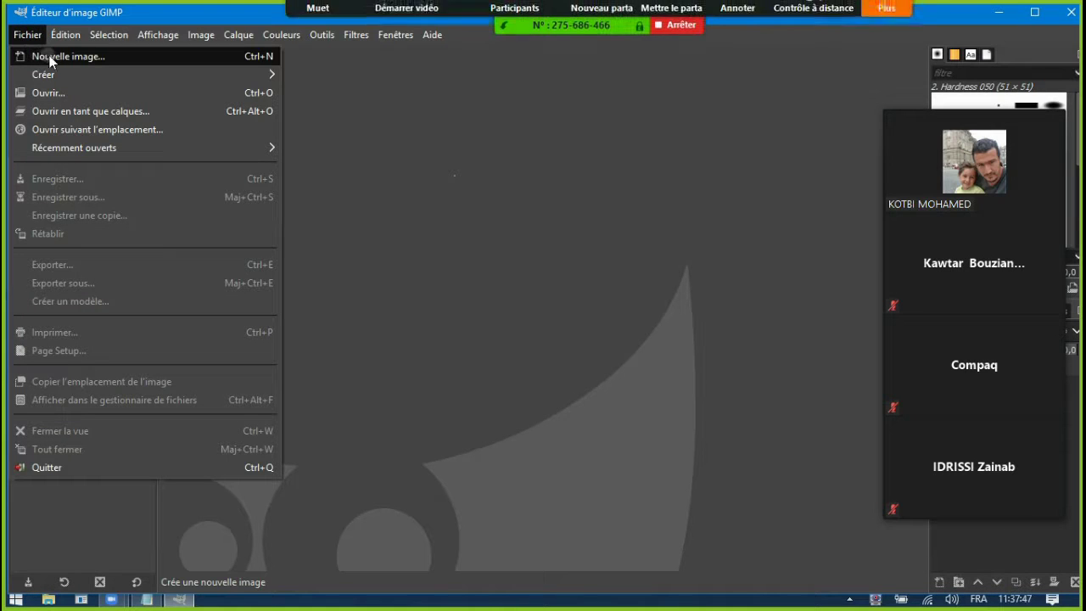
pyautogui.click(84, 56)
pyautogui.write('868')
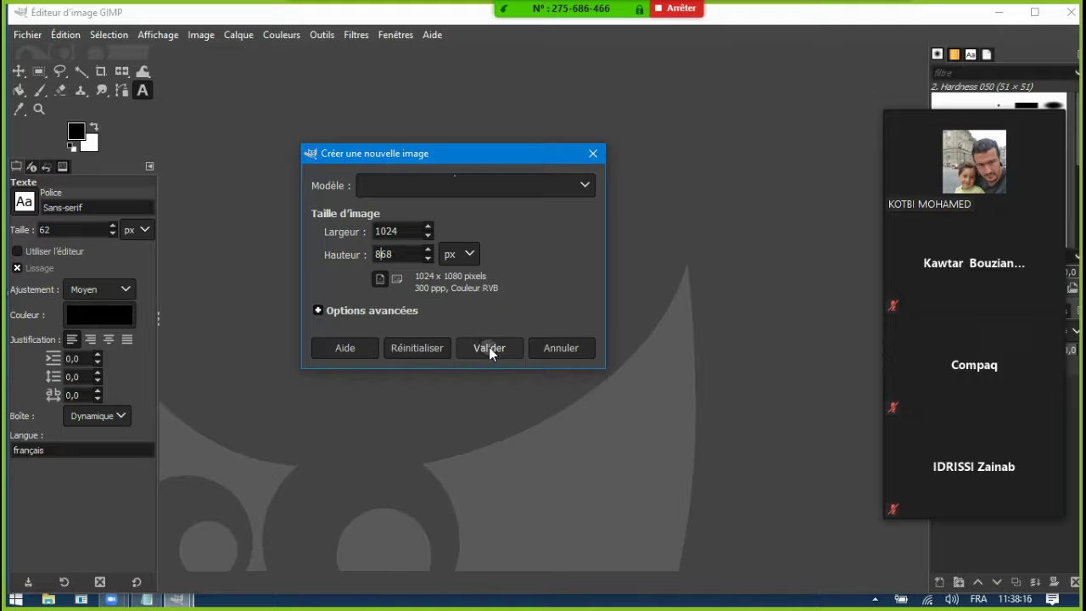
pyautogui.click(490, 348)
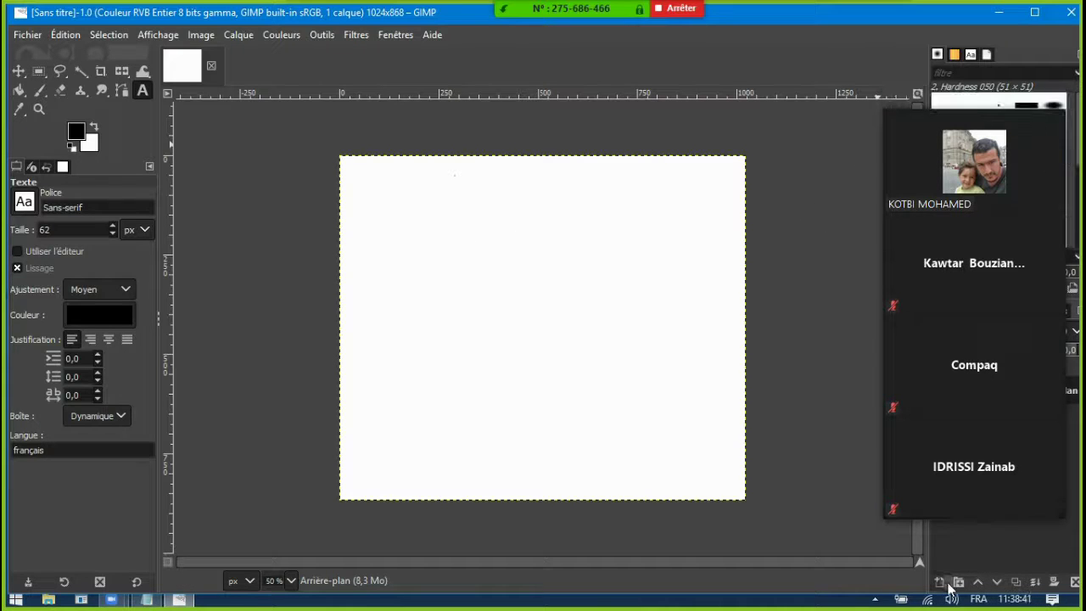
pyautogui.moveTo(631, 8)
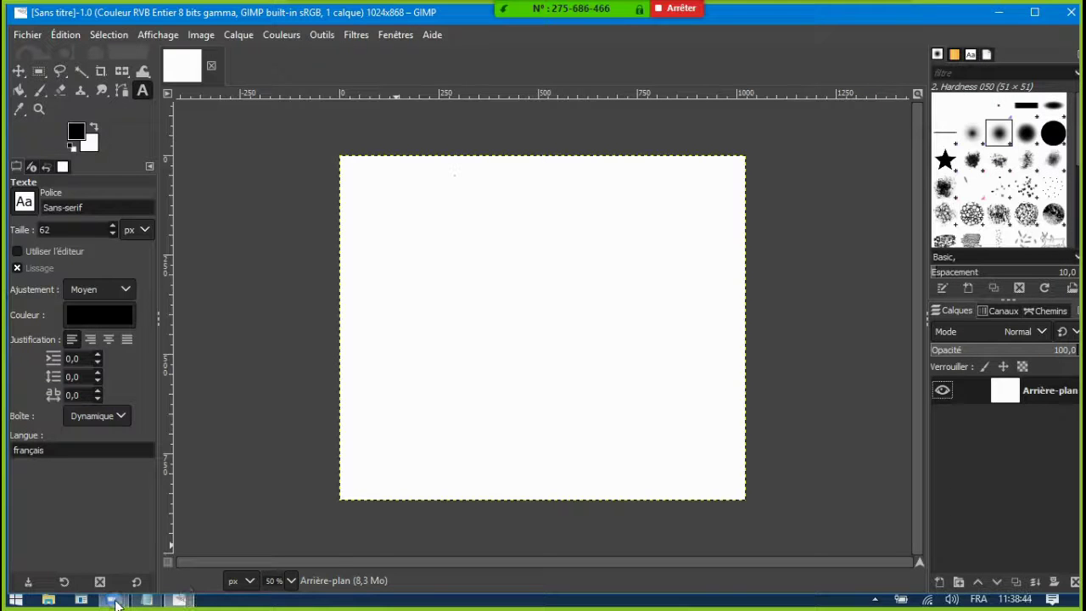
pyautogui.moveTo(111, 599)
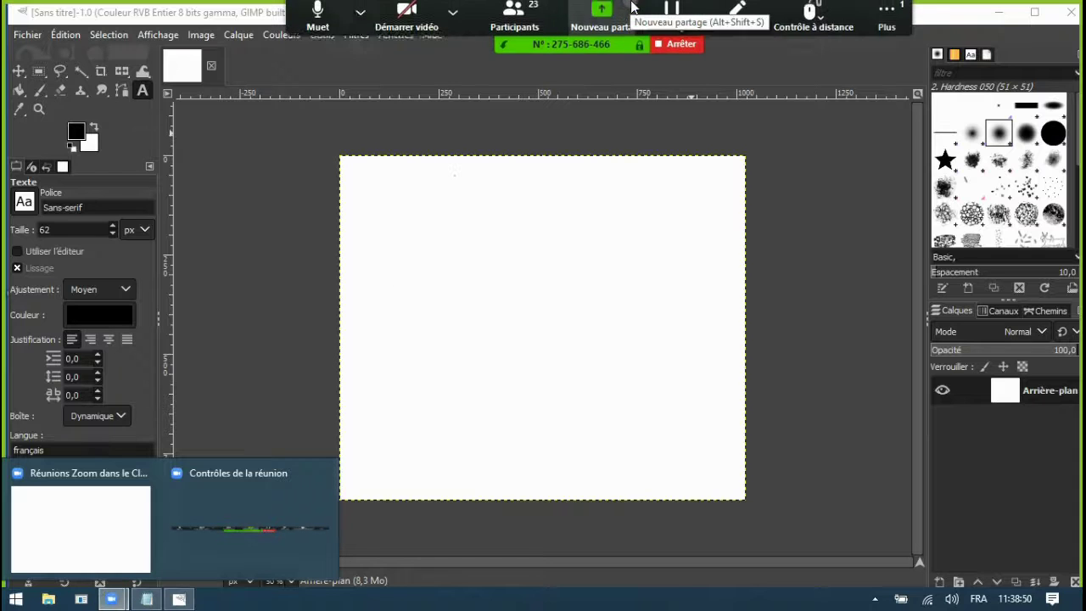
# - Open Zoom's group chat, move it to the upper left, and focus its message box
pyautogui.click(886, 21)
pyautogui.click(819, 57)
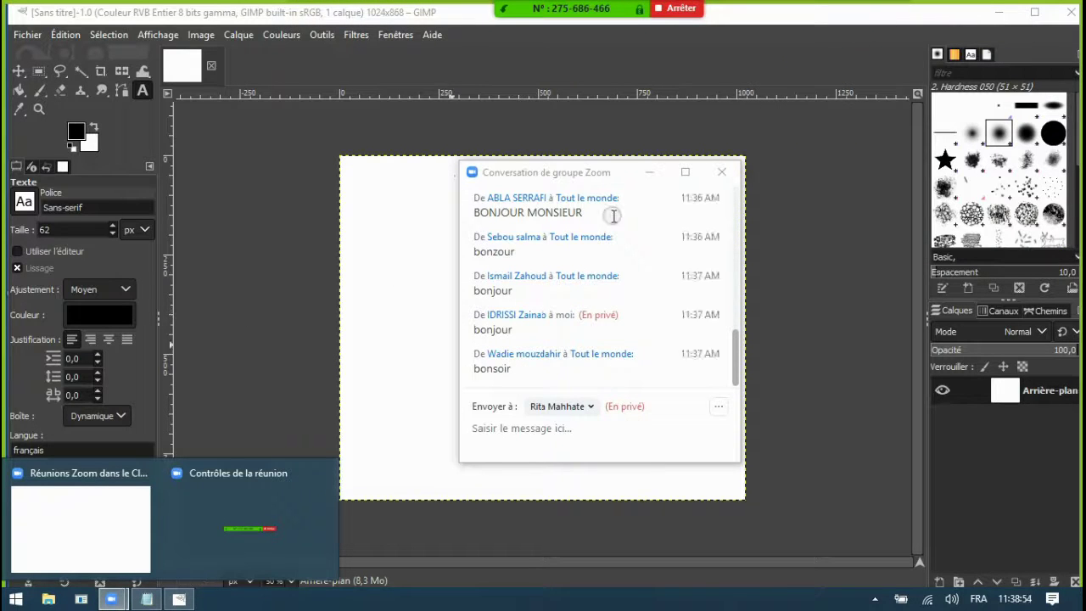
pyautogui.moveTo(580, 173); pyautogui.dragTo(235, 88)
pyautogui.click(197, 366)
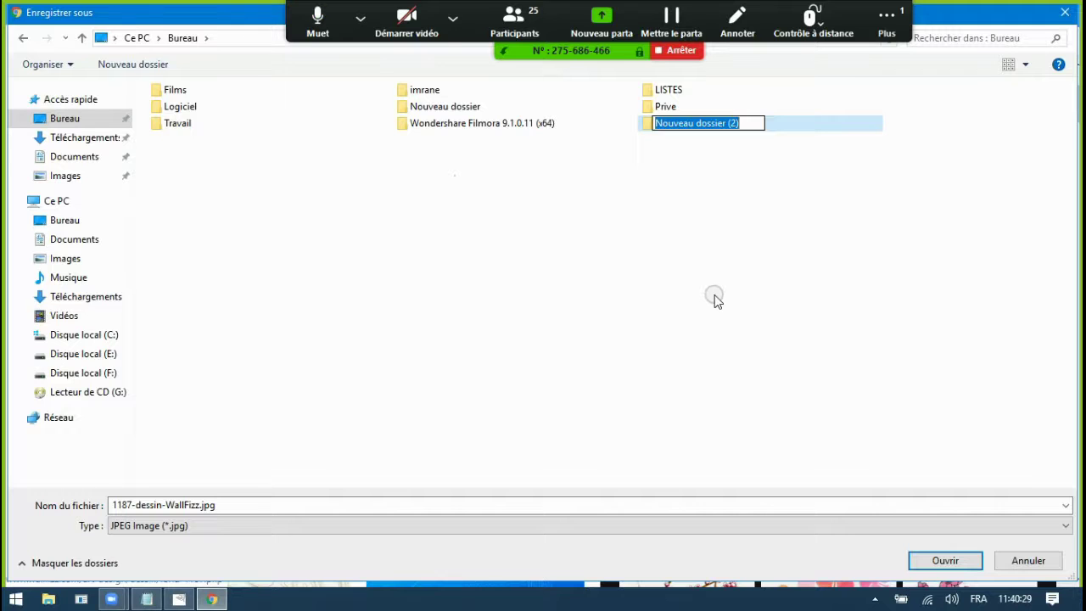
# - Name the new desktop folder '1ac' and open it
pyautogui.write('1ac')
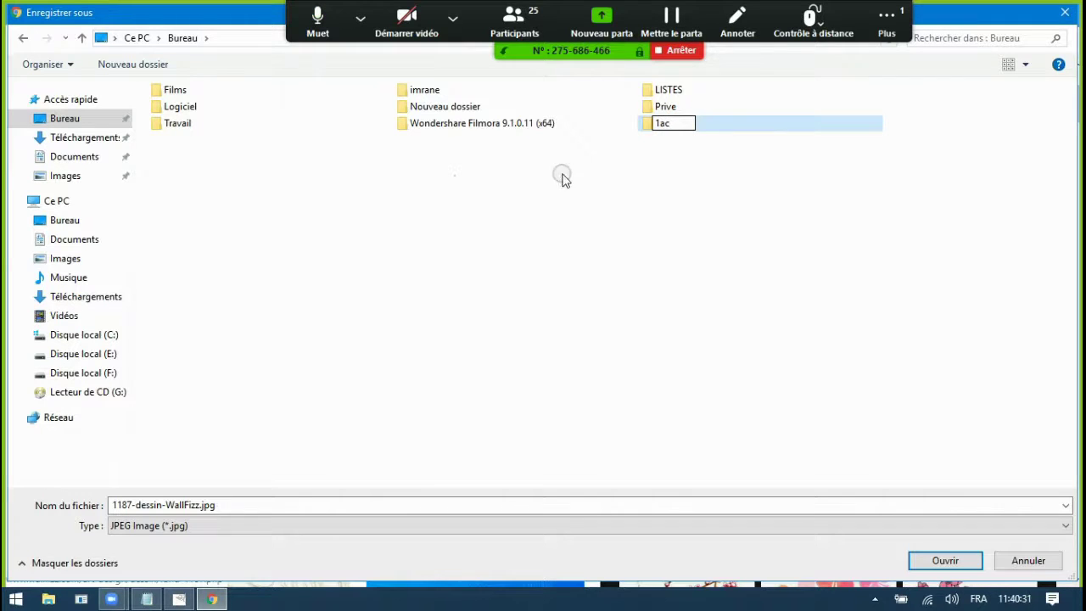
pyautogui.click(647, 123)
pyautogui.doubleClick(647, 123)
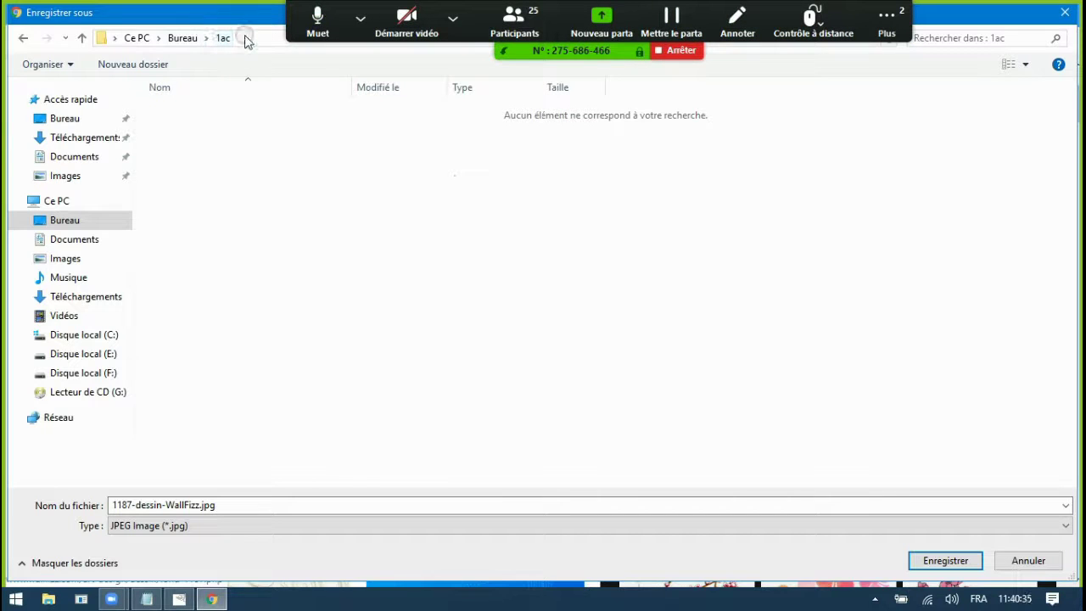
# - Create a 'res' folder inside 1ac and open it
pyautogui.click(252, 193)
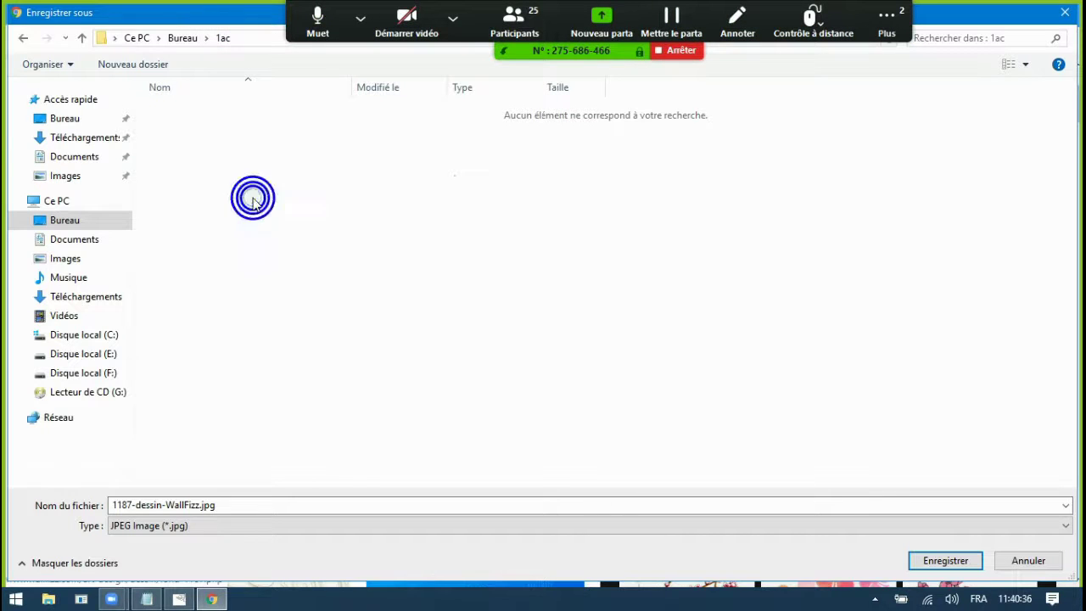
pyautogui.click(148, 65)
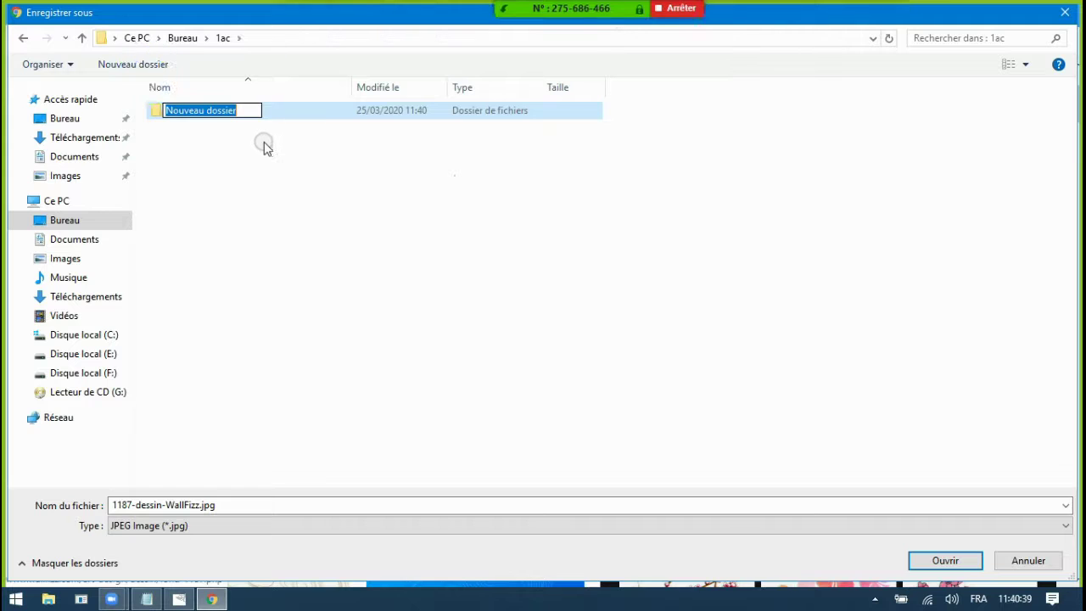
pyautogui.write('res')
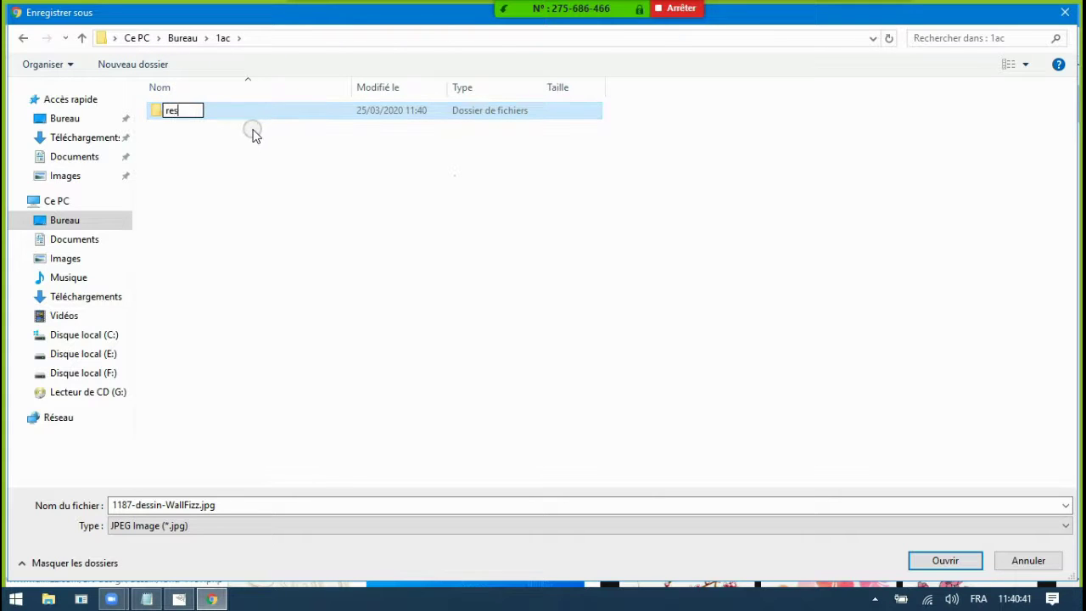
pyautogui.click(235, 156)
pyautogui.click(168, 113)
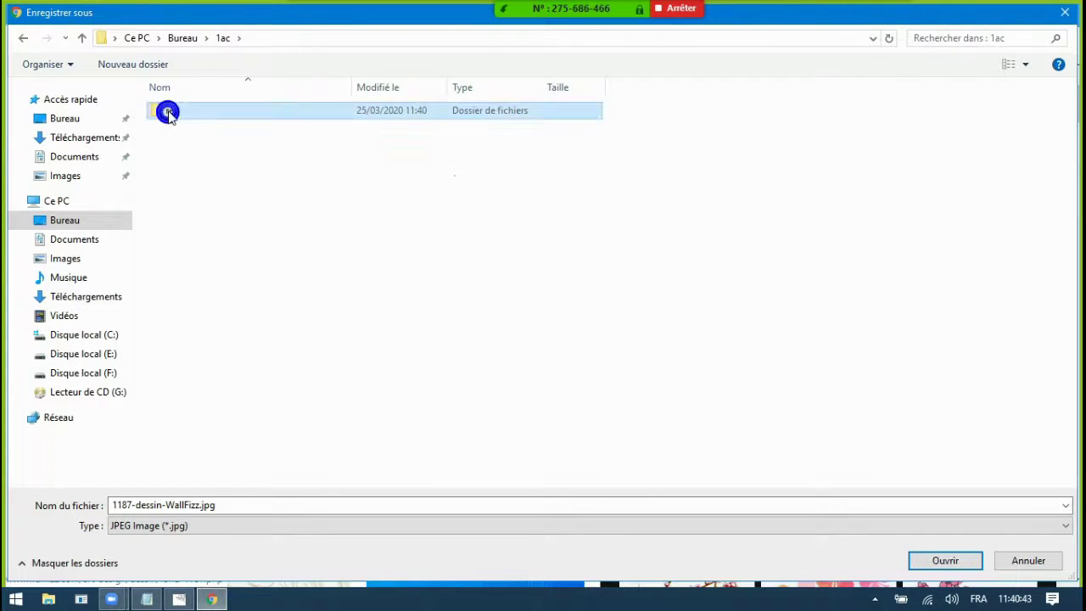
pyautogui.doubleClick(168, 114)
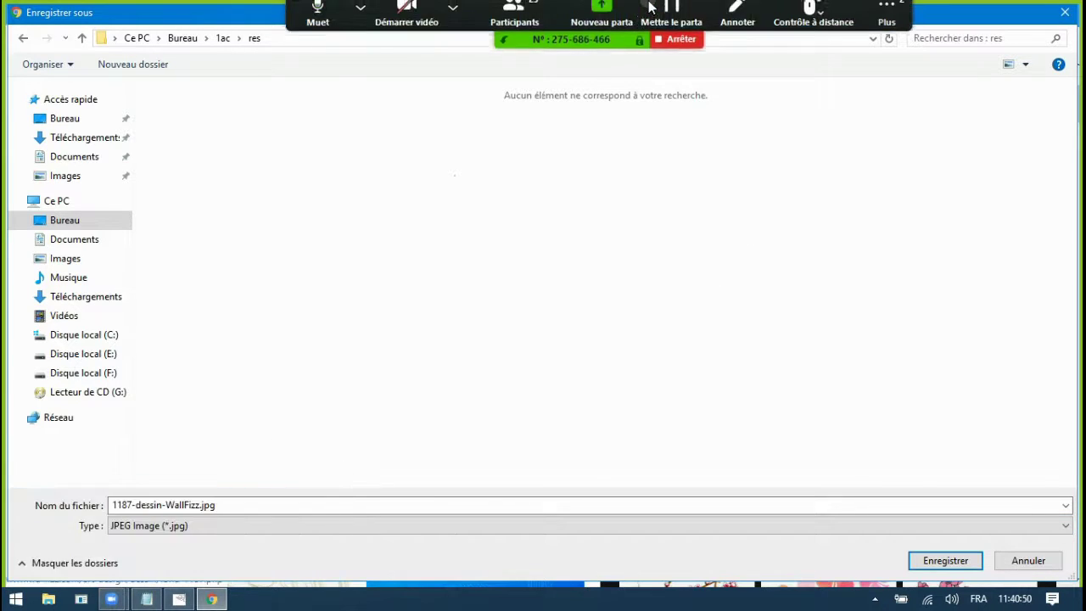
# - Reopen Zoom's group chat and move it to the right of the Save As dialog
pyautogui.click(886, 23)
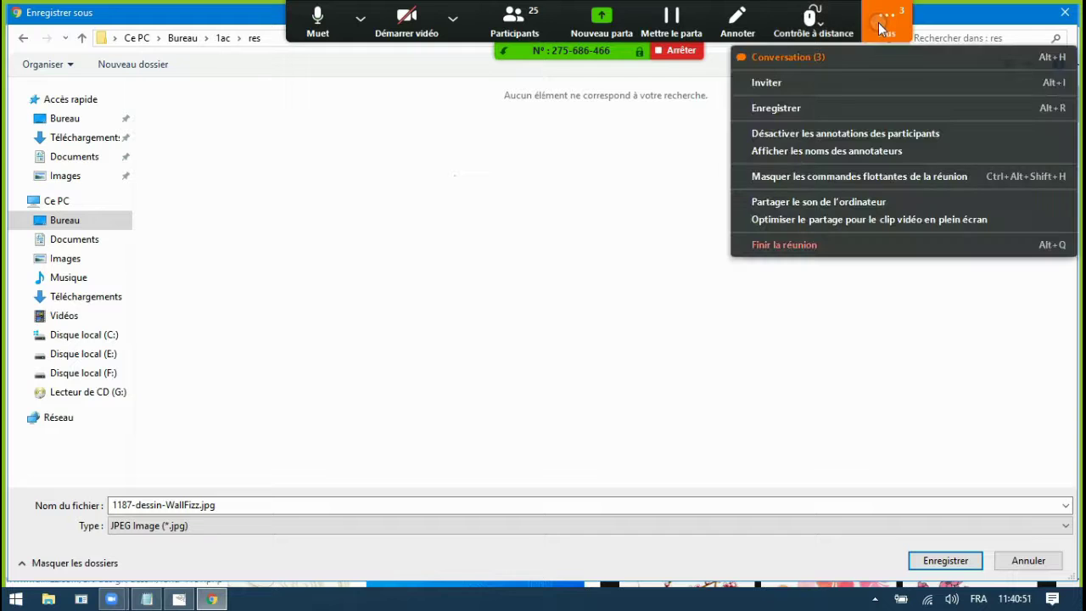
pyautogui.click(805, 56)
pyautogui.moveTo(235, 95)
pyautogui.mouseDown()
pyautogui.moveTo(926, 232)
pyautogui.moveTo(833, 142)
pyautogui.mouseUp()
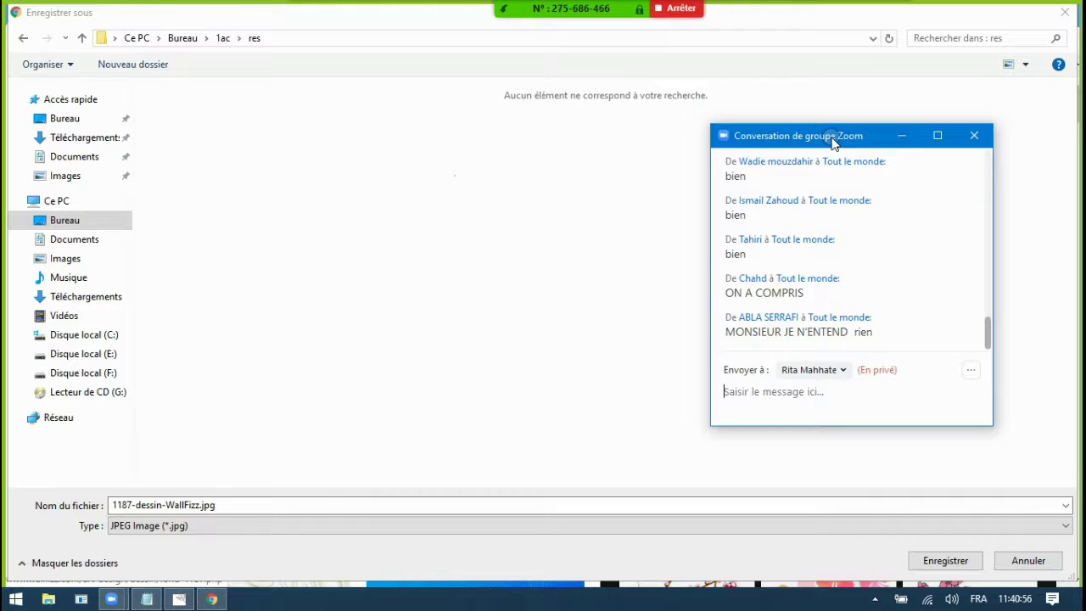